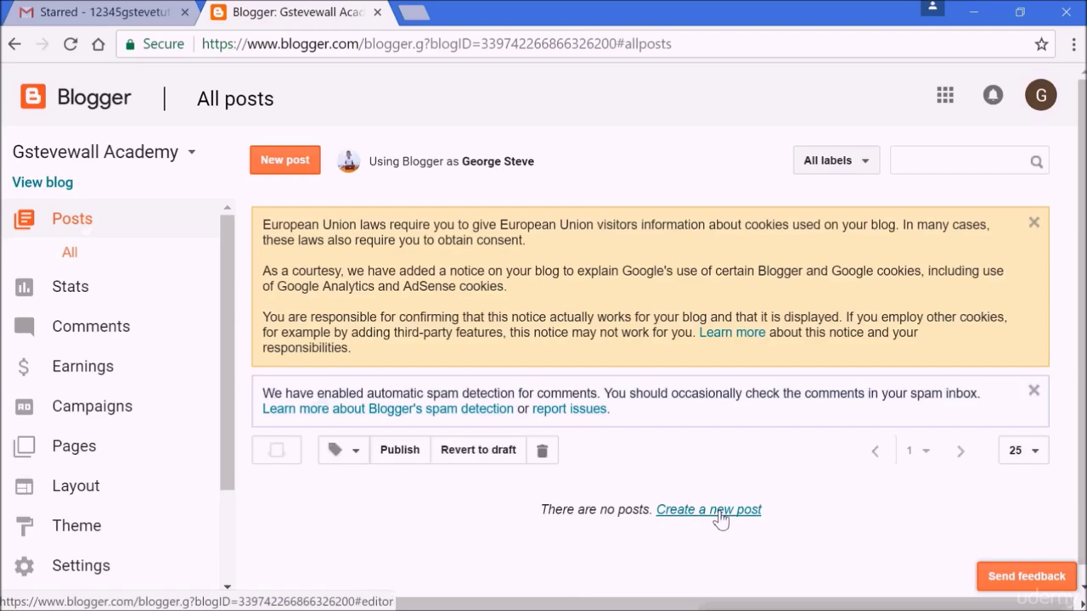
Step: Create a new blog post and insert the image CSS3.png from the Blogging folder into its body
{"action": "left_click", "coordinate": [709, 510]}
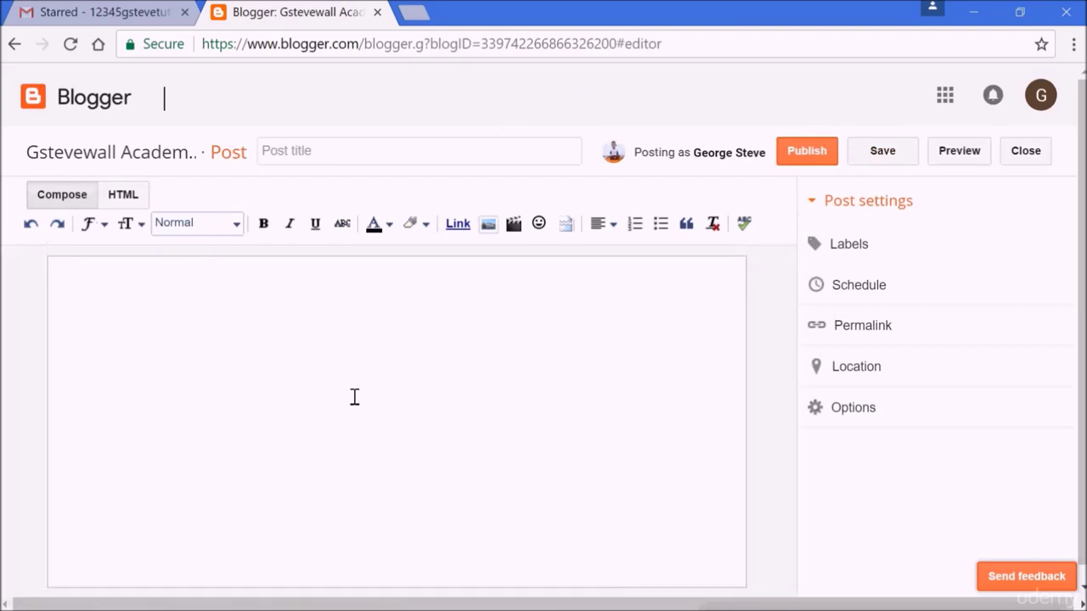
{"action": "left_click", "coordinate": [489, 224]}
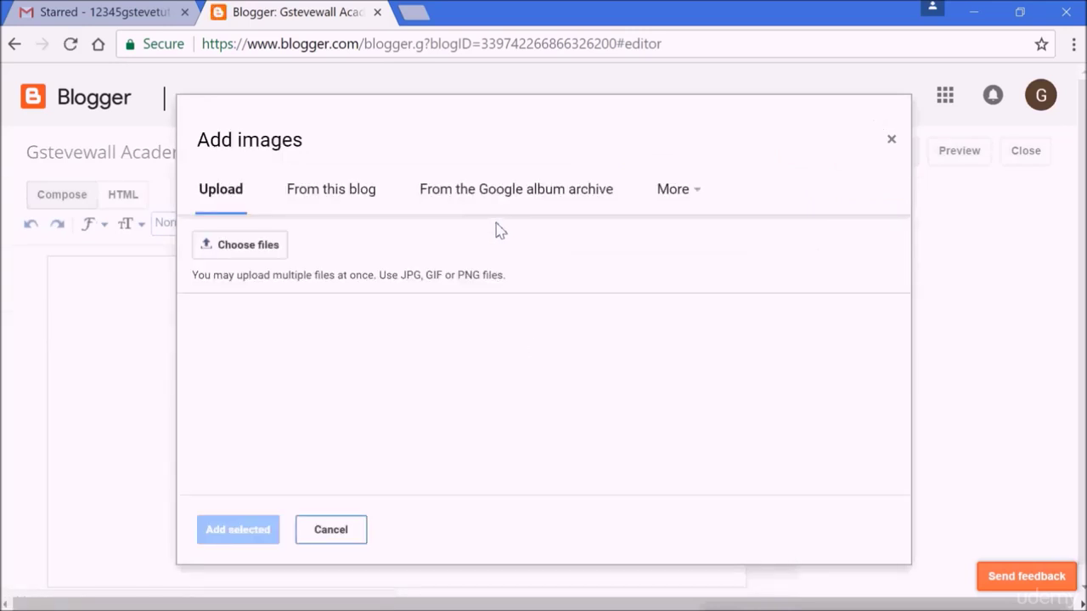
{"action": "left_click", "coordinate": [246, 248]}
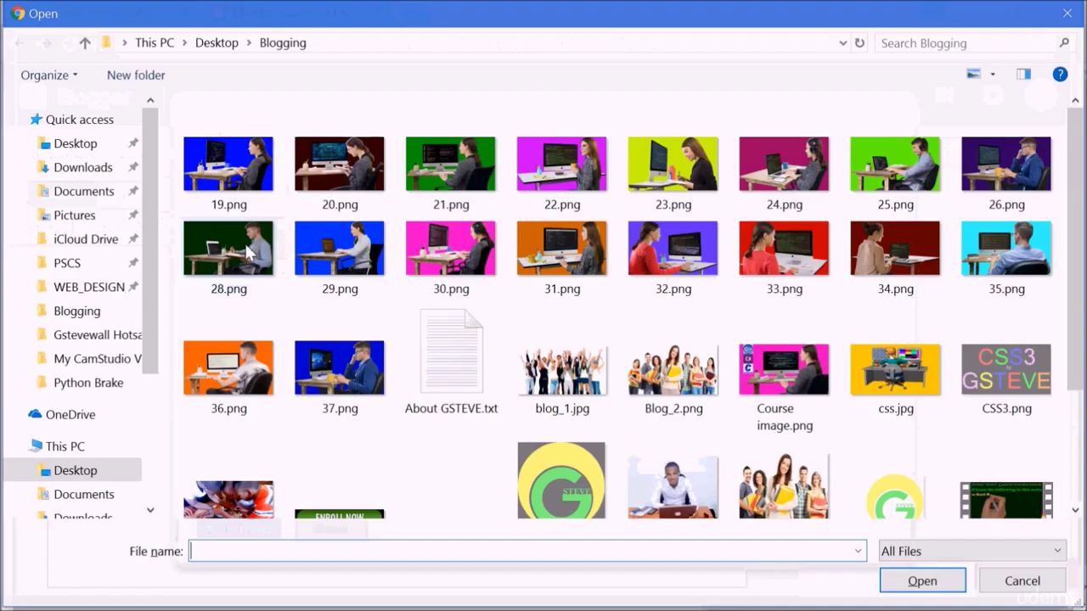
{"action": "double_click", "coordinate": [1021, 374]}
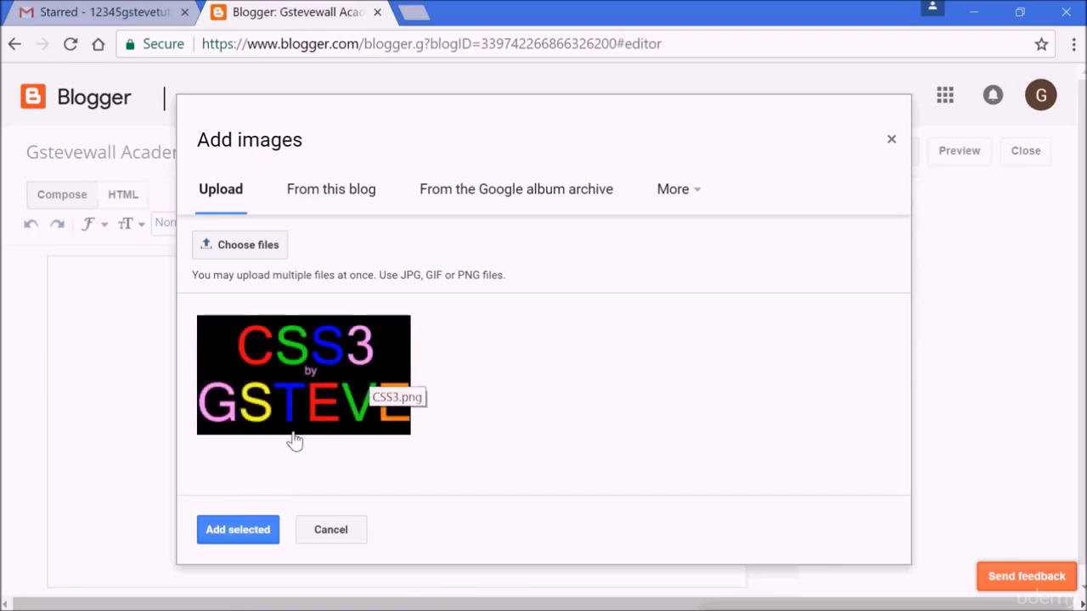
{"action": "left_click", "coordinate": [266, 396]}
{"action": "left_click", "coordinate": [252, 533]}
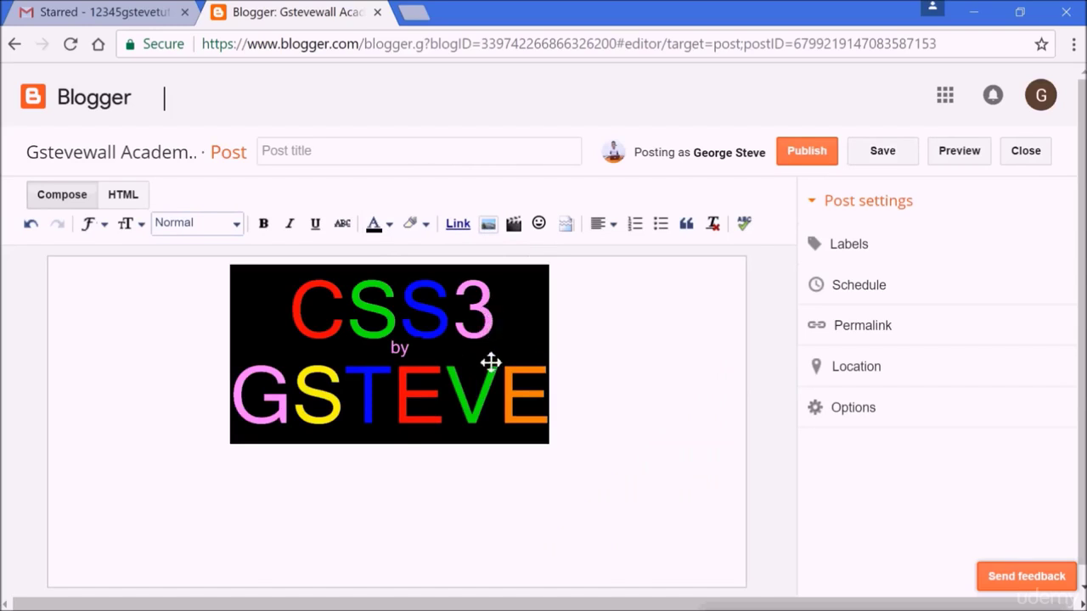
Step: Enlarge the inserted CSS3 image to the X-Large size
{"action": "left_click", "coordinate": [420, 324]}
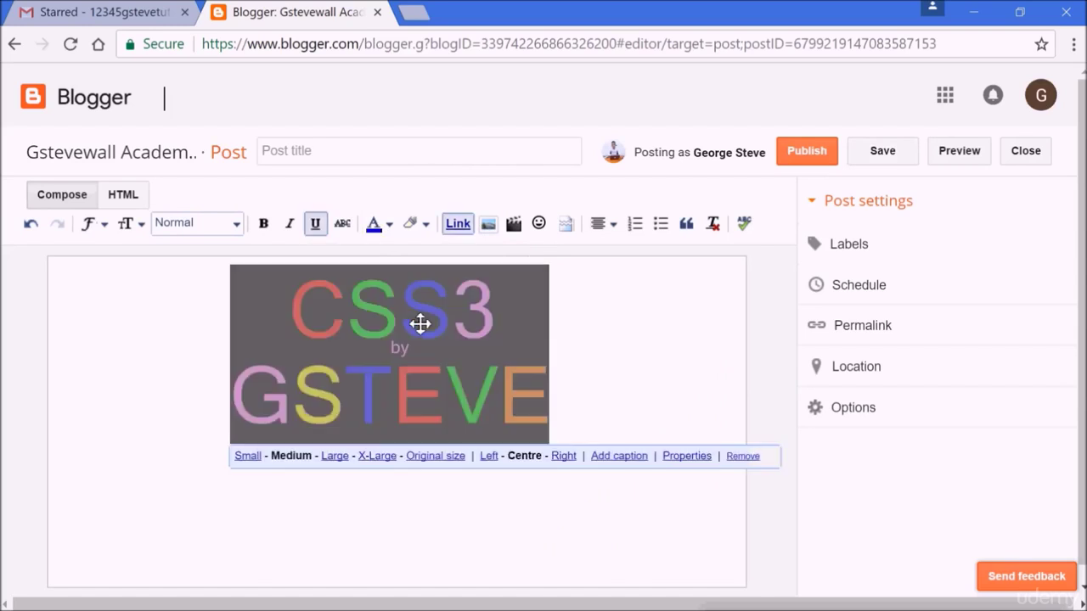
{"action": "left_click", "coordinate": [335, 455]}
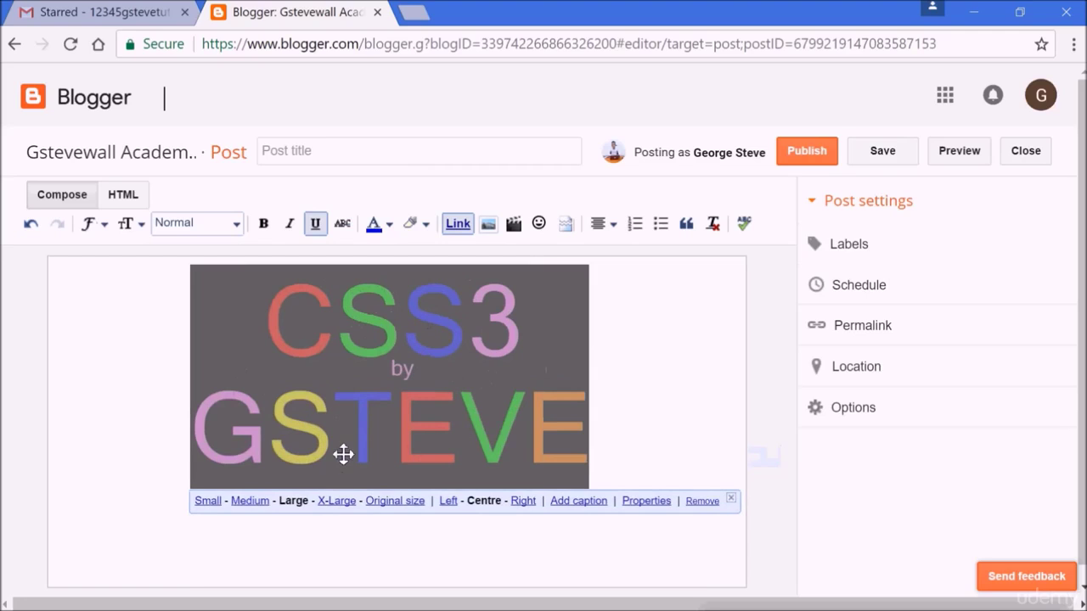
{"action": "left_click", "coordinate": [346, 501]}
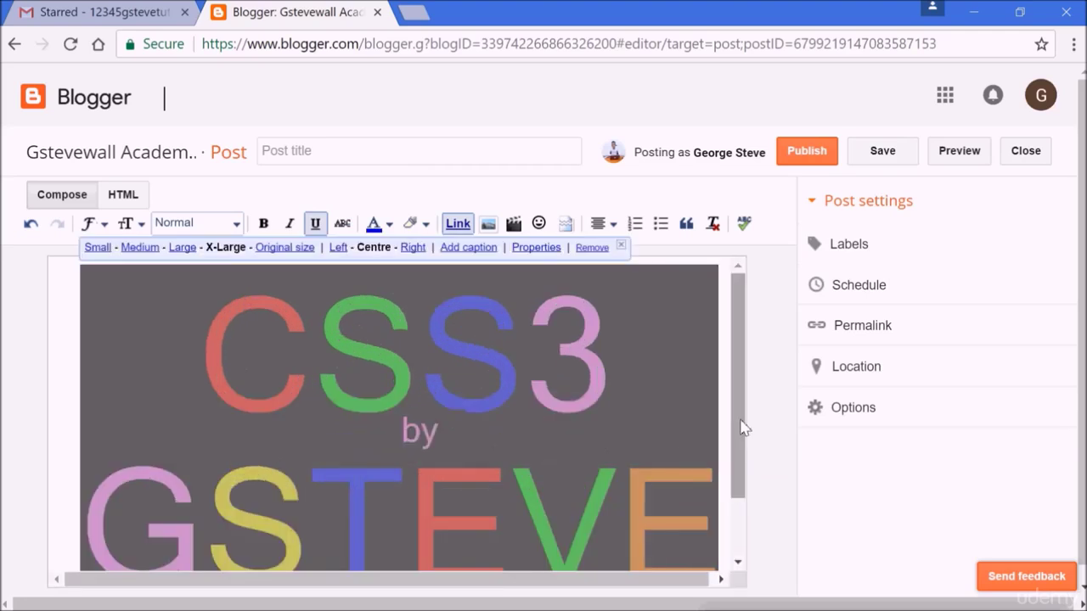
{"action": "left_click_drag", "start_coordinate": [741, 424], "coordinate": [736, 485]}
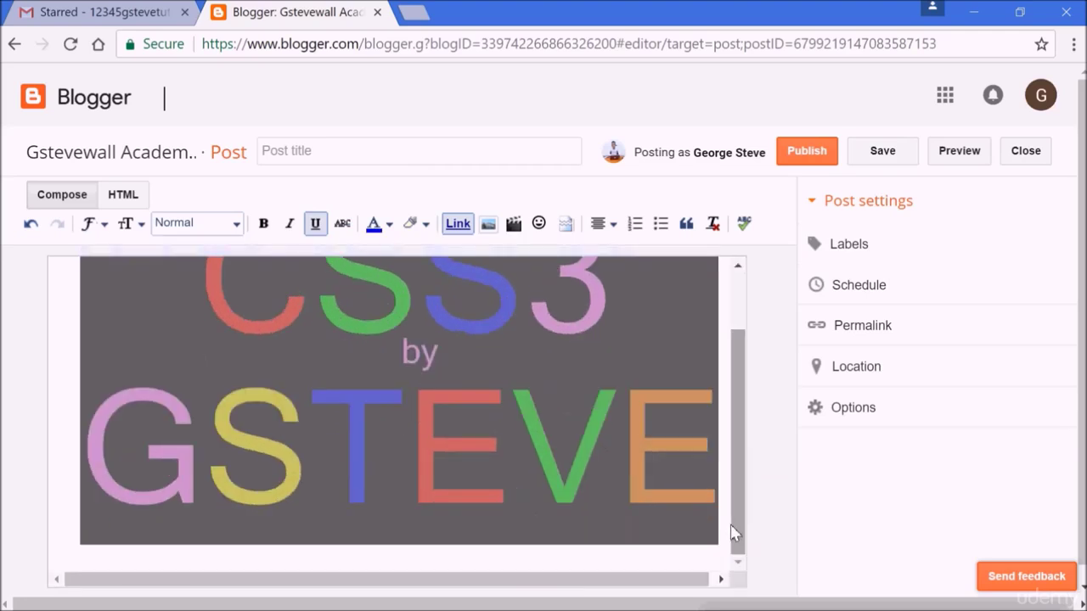
{"action": "left_click", "coordinate": [545, 510]}
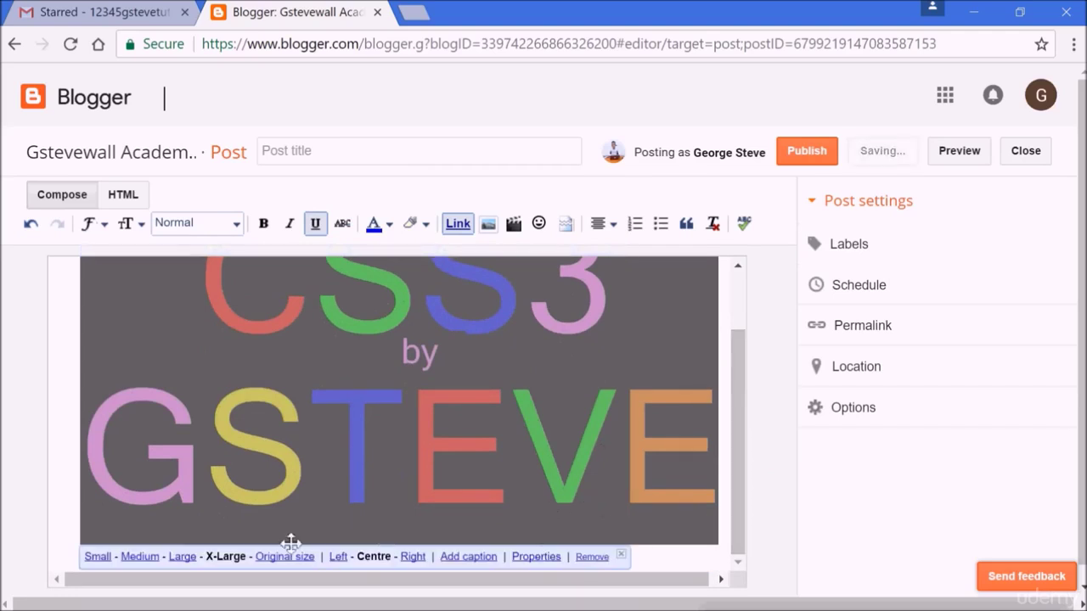
Step: Switch to Notepad, copy the biography paragraph from About GSTEVE.txt, and paste it below the image in the Blogger post
{"action": "left_click", "coordinate": [652, 560]}
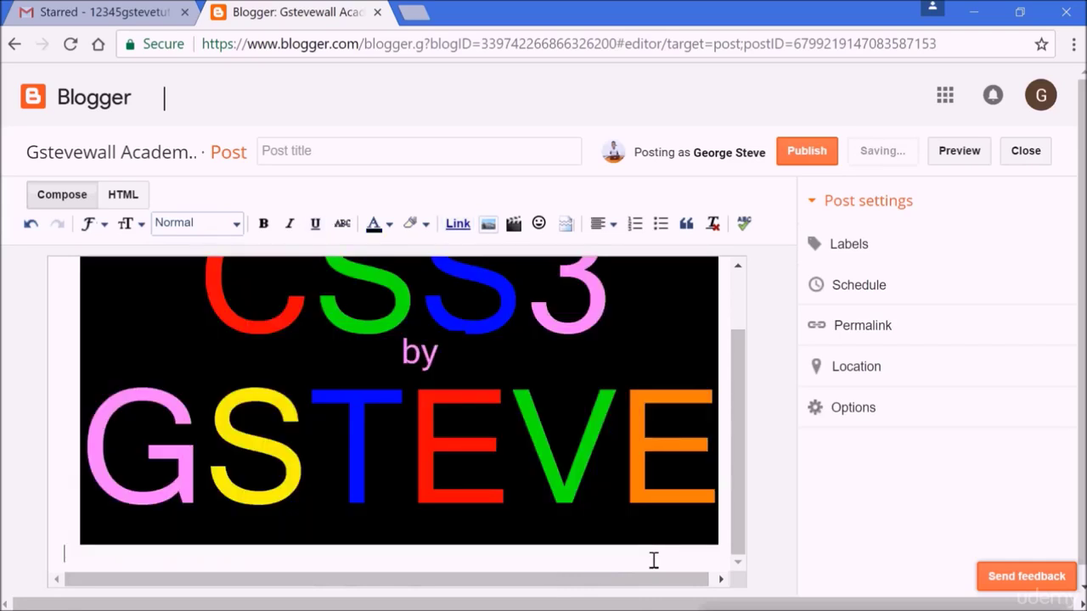
{"action": "mouse_move", "coordinate": [811, 605]}
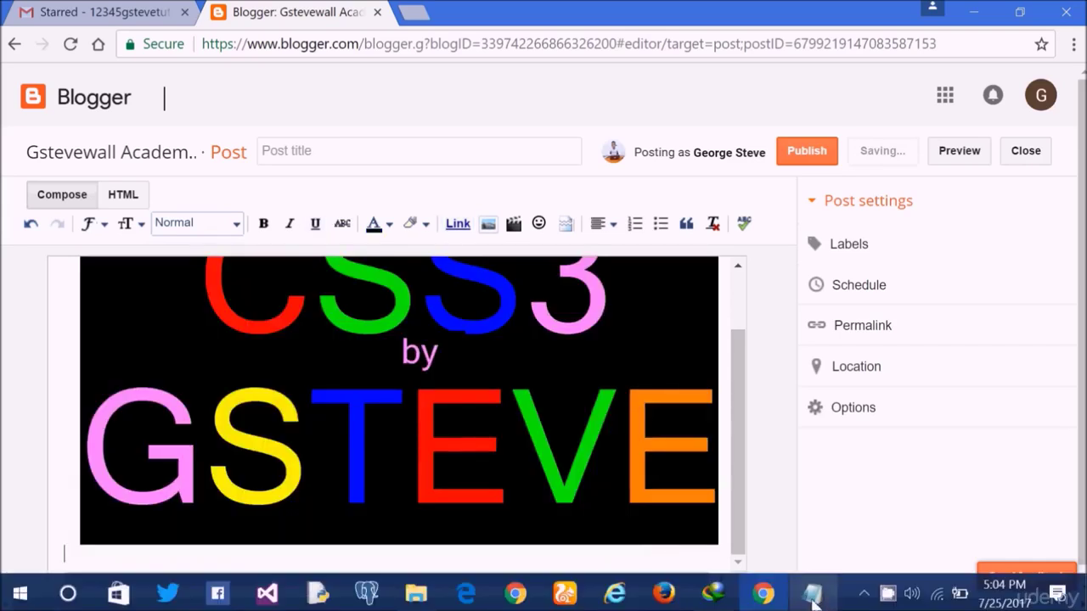
{"action": "left_click", "coordinate": [812, 594]}
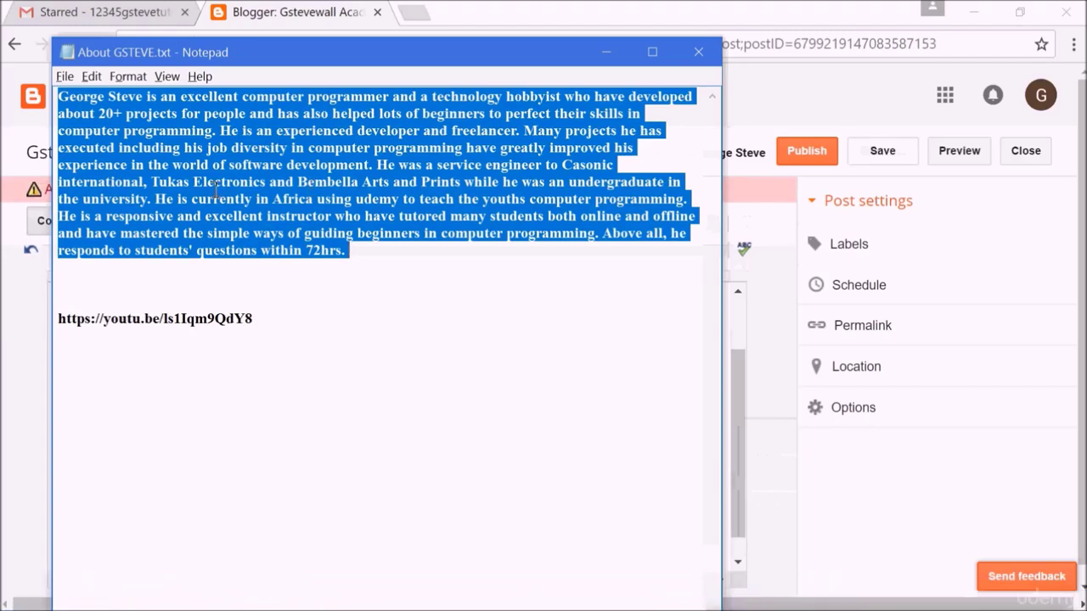
{"action": "right_click", "coordinate": [269, 178]}
{"action": "left_click", "coordinate": [312, 229]}
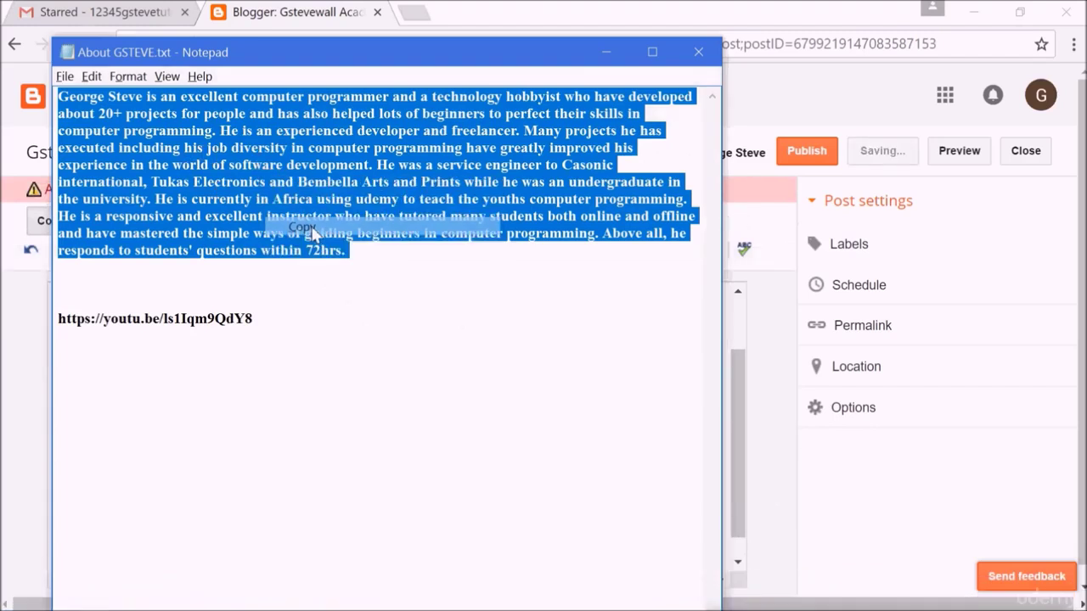
{"action": "left_click", "coordinate": [772, 365]}
{"action": "left_click_drag", "start_coordinate": [735, 482], "coordinate": [735, 529]}
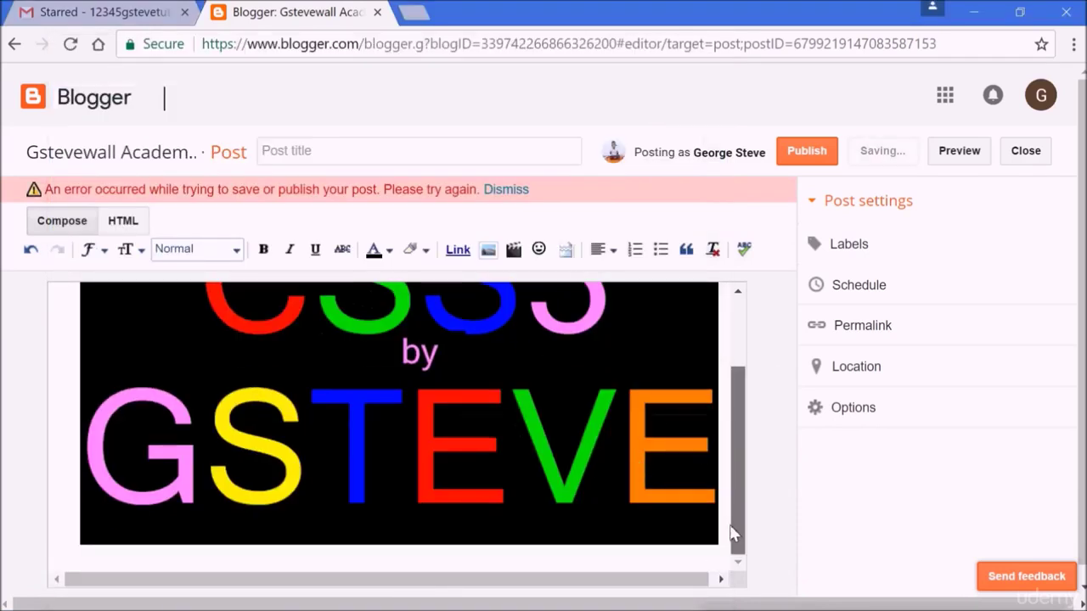
{"action": "right_click", "coordinate": [553, 557]}
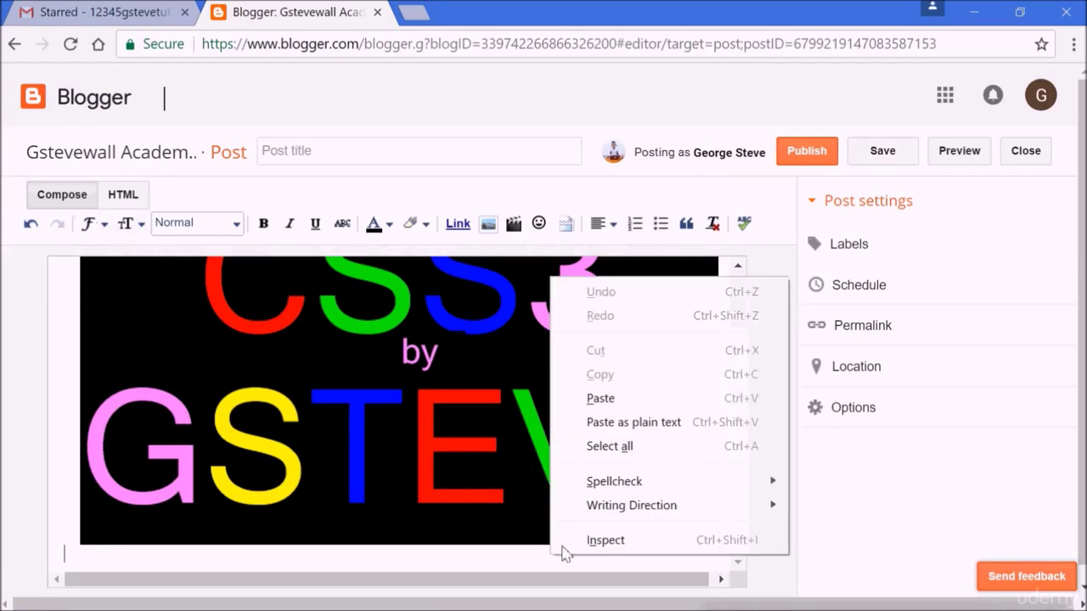
{"action": "left_click", "coordinate": [600, 398]}
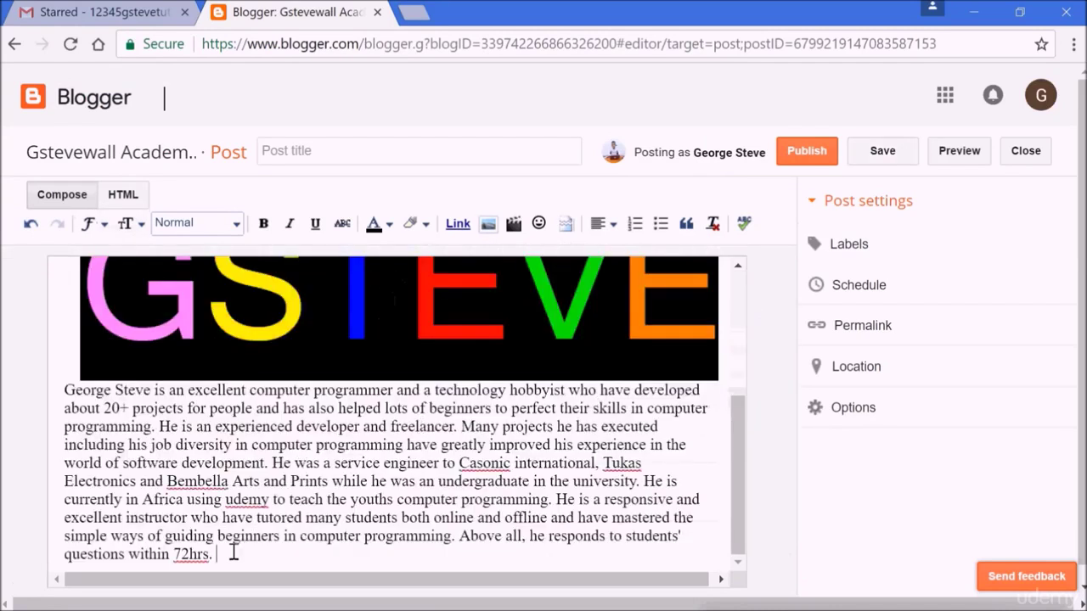
Step: Justify the biography paragraph below the image
{"action": "left_click_drag", "start_coordinate": [227, 554], "coordinate": [68, 392]}
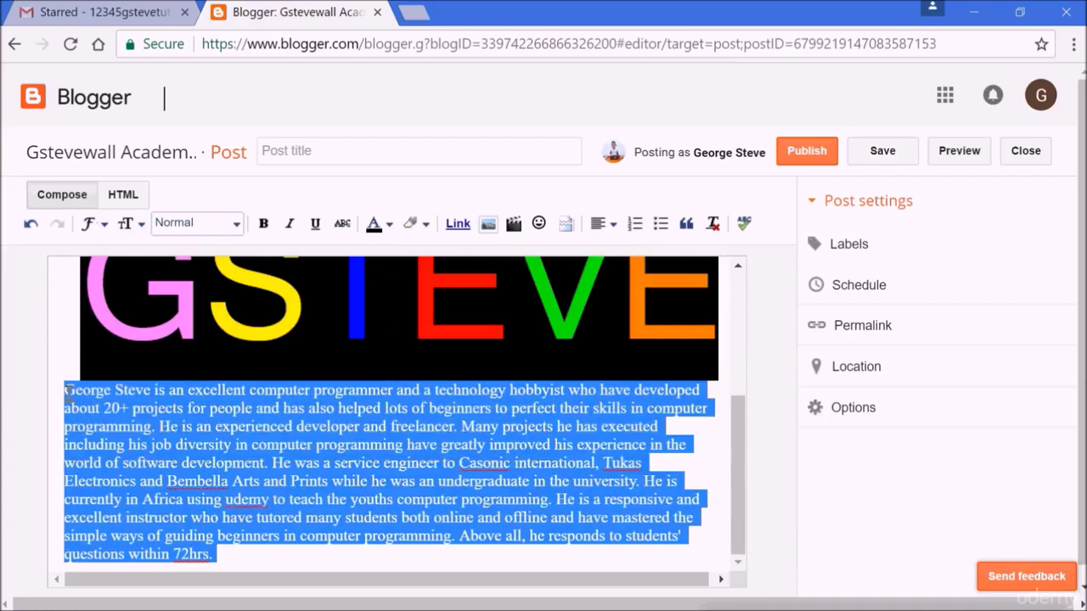
{"action": "left_click", "coordinate": [613, 225]}
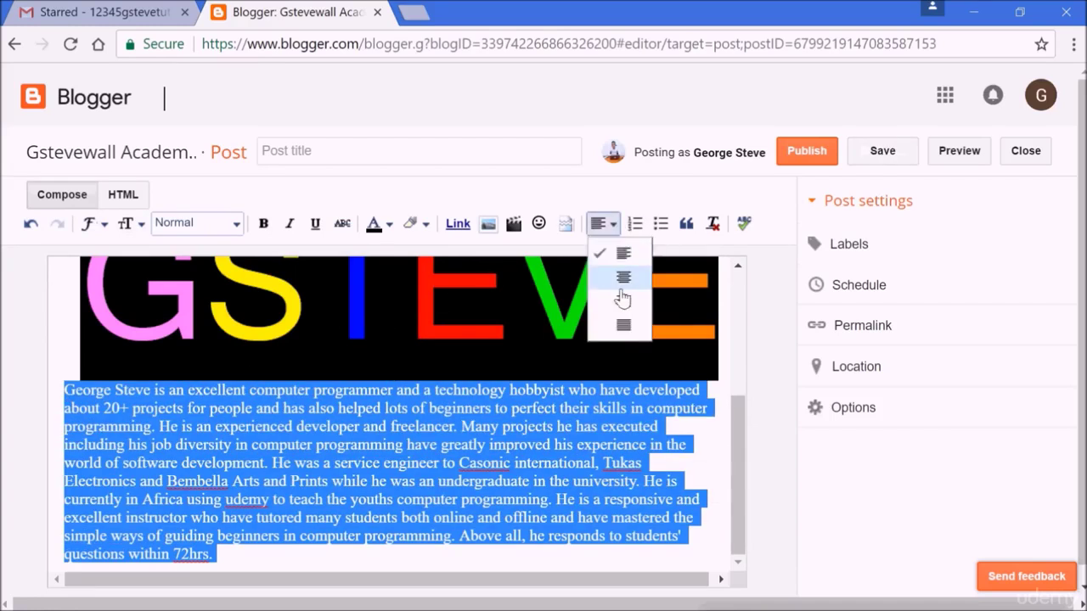
{"action": "left_click", "coordinate": [624, 327]}
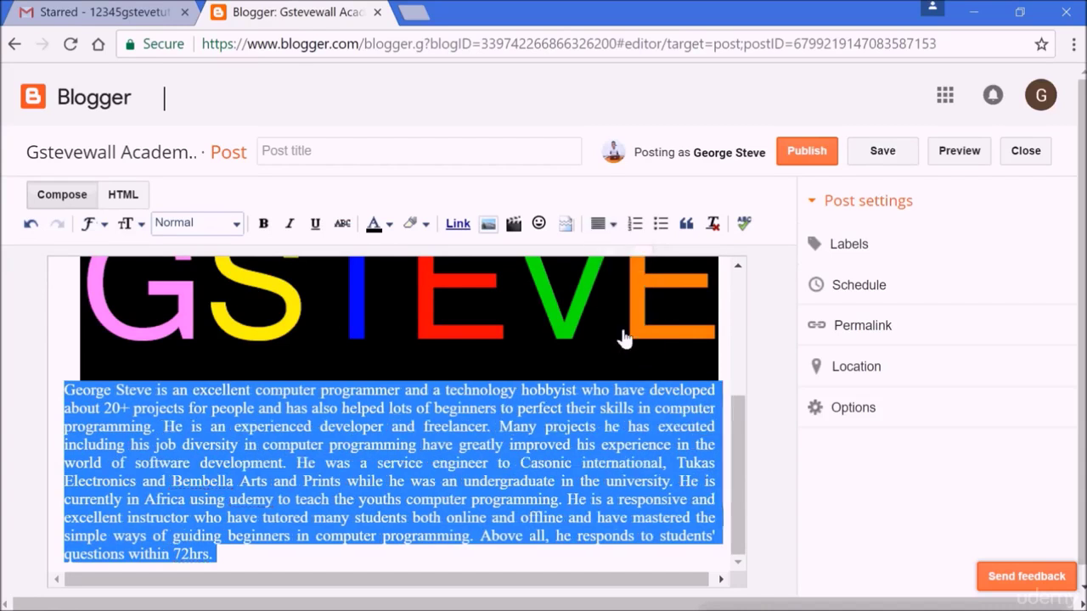
{"action": "left_click", "coordinate": [513, 548]}
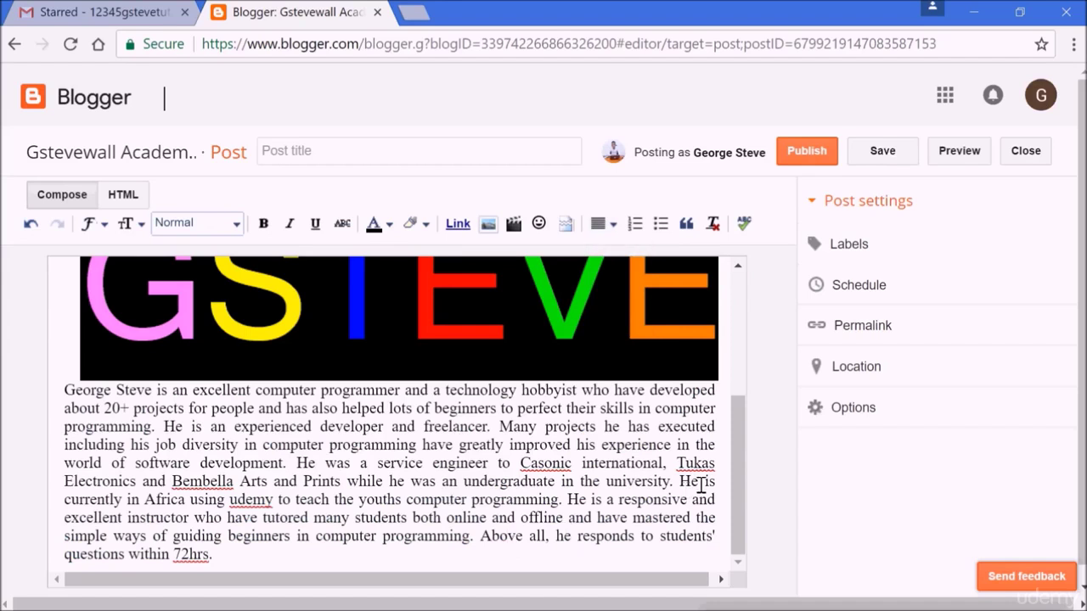
Step: Preview the post, check the layout of the image and paragraph, and close the preview
{"action": "left_click_drag", "start_coordinate": [745, 485], "coordinate": [741, 348]}
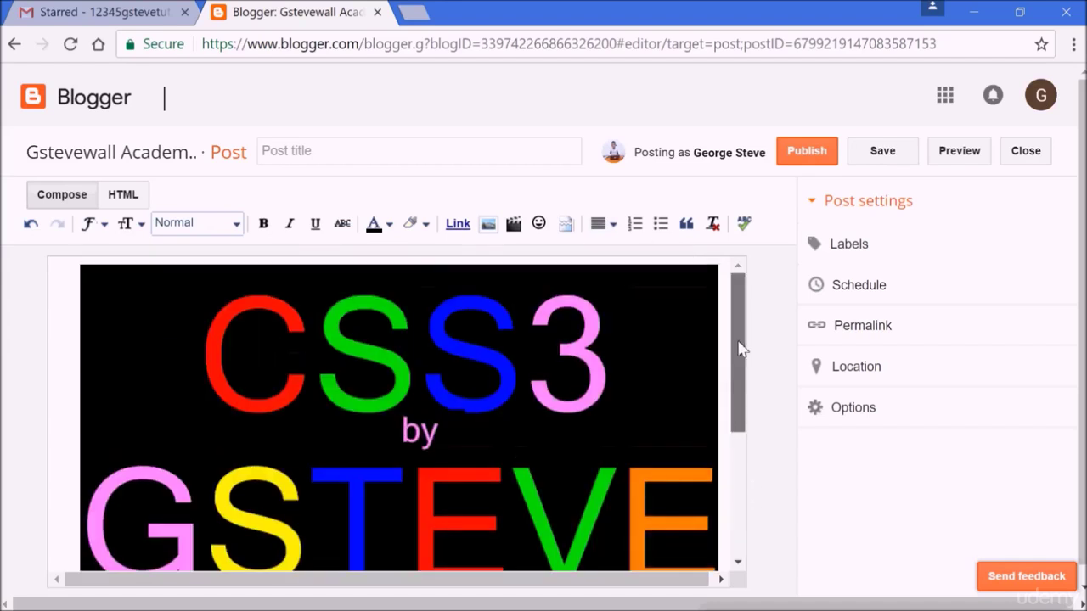
{"action": "left_click", "coordinate": [958, 152]}
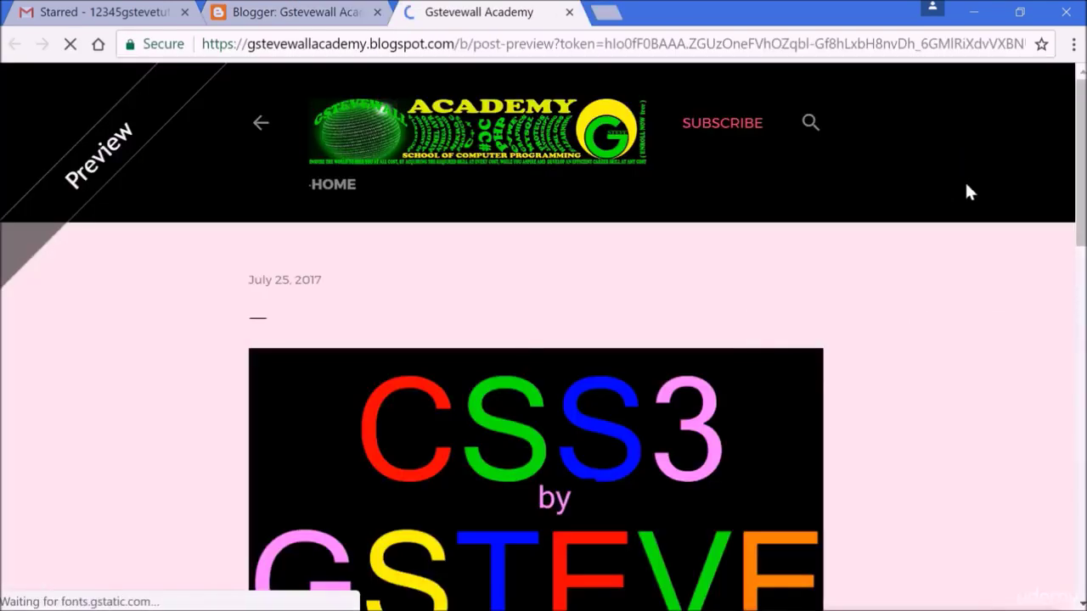
{"action": "scroll", "coordinate": [1074, 158], "scroll_direction": "down", "scroll_amount": 3}
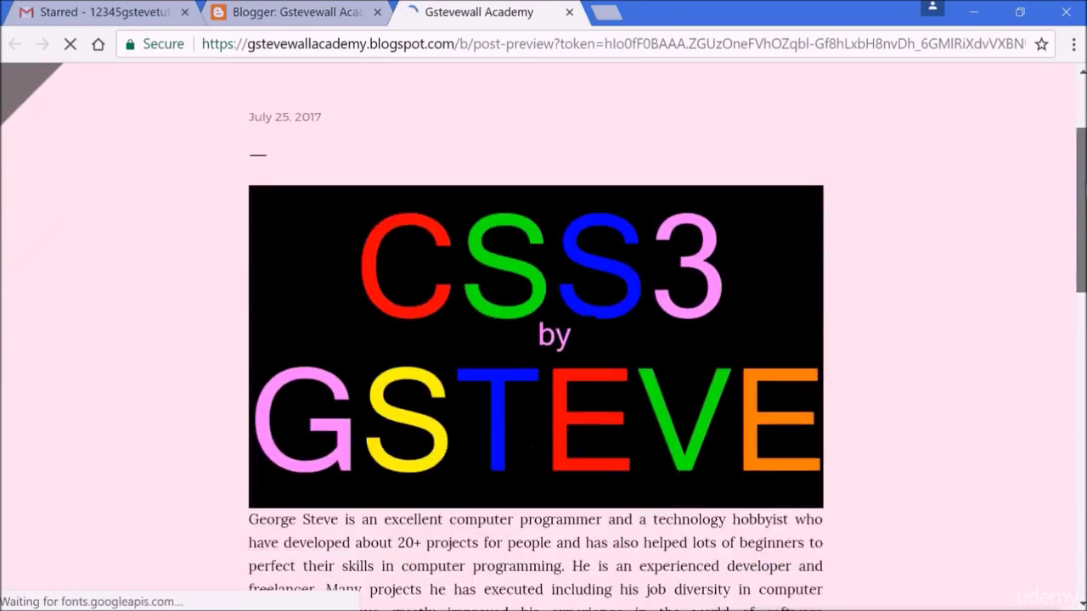
{"action": "scroll", "coordinate": [535, 339], "scroll_direction": "down", "scroll_amount": 3}
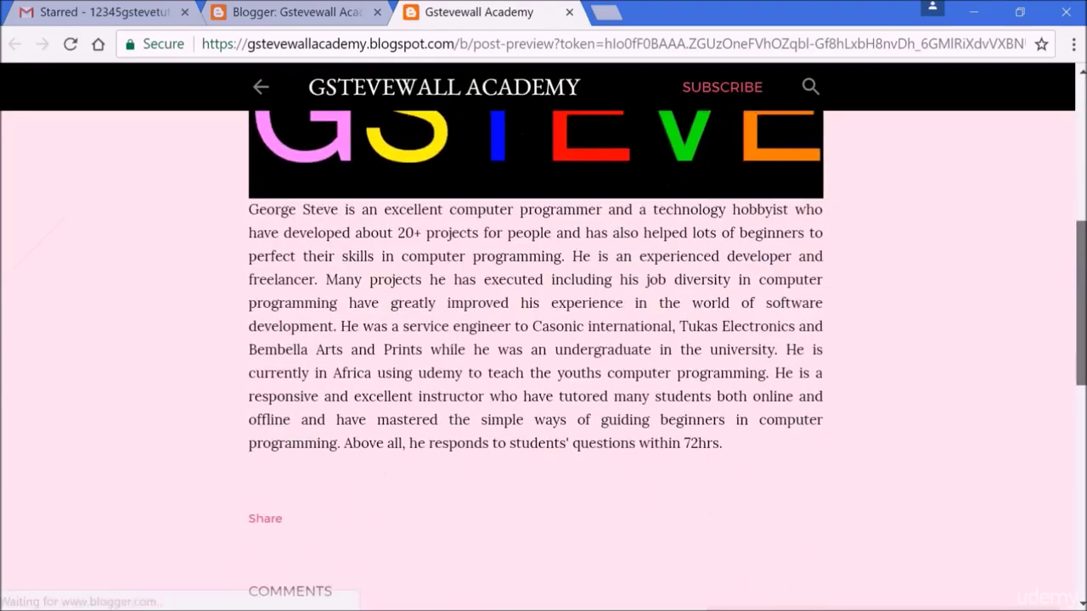
{"action": "scroll", "coordinate": [535, 339], "scroll_direction": "down", "scroll_amount": 2}
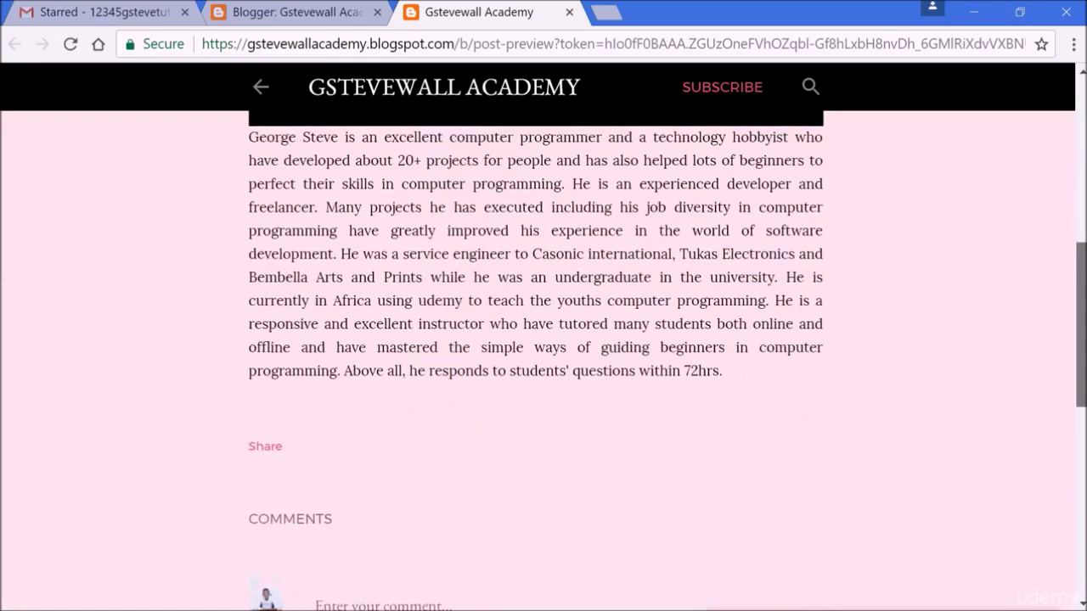
{"action": "left_click_drag", "start_coordinate": [1081, 276], "coordinate": [1082, 114]}
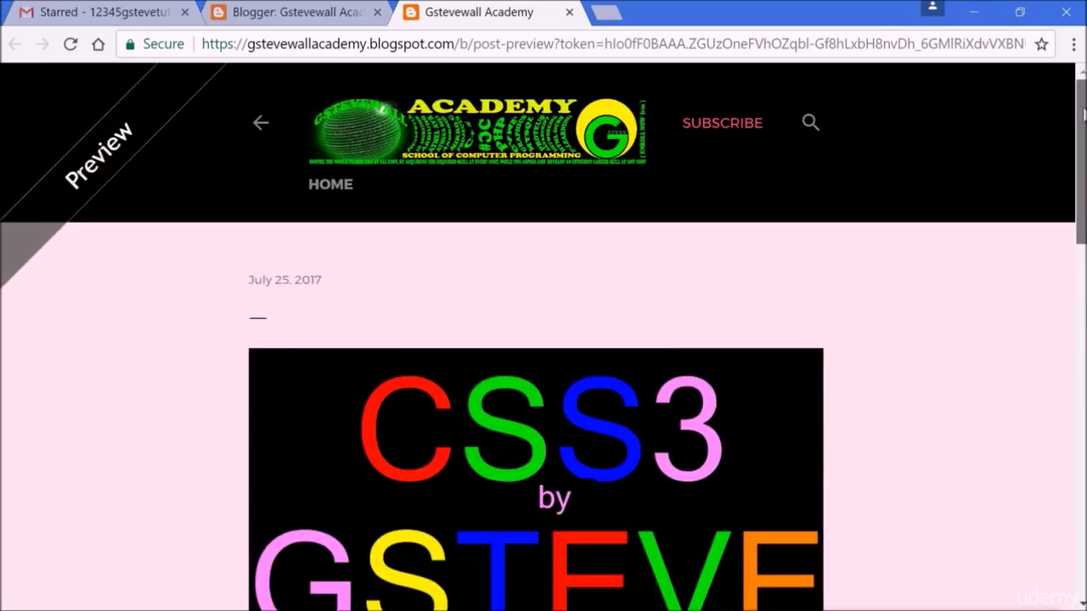
{"action": "left_click", "coordinate": [569, 13]}
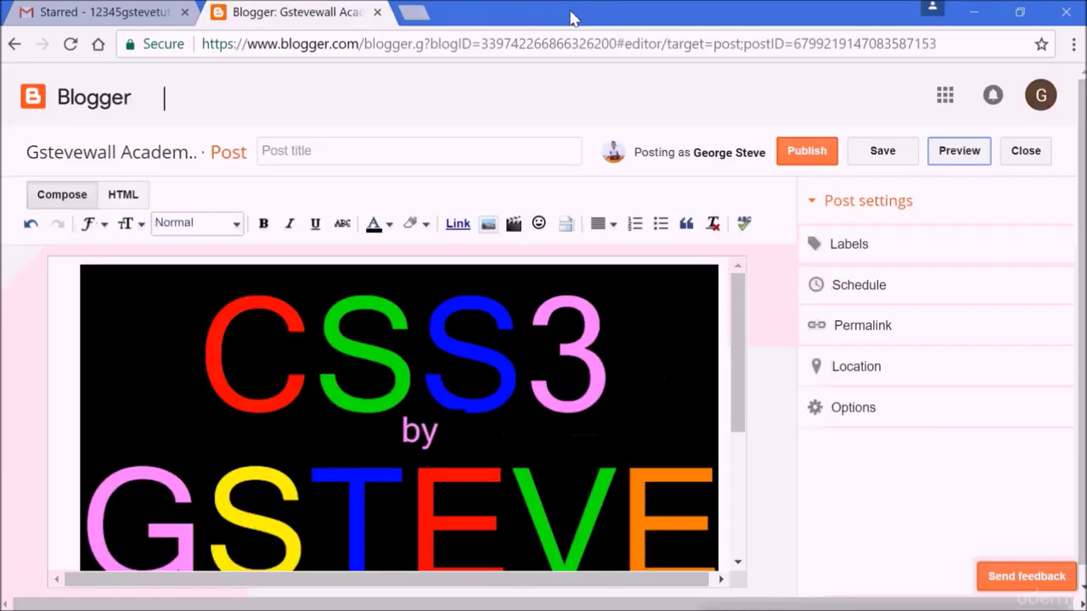
Step: Publish the post and update it with the title "CSS3 by GSTEVE"
{"action": "left_click", "coordinate": [808, 161]}
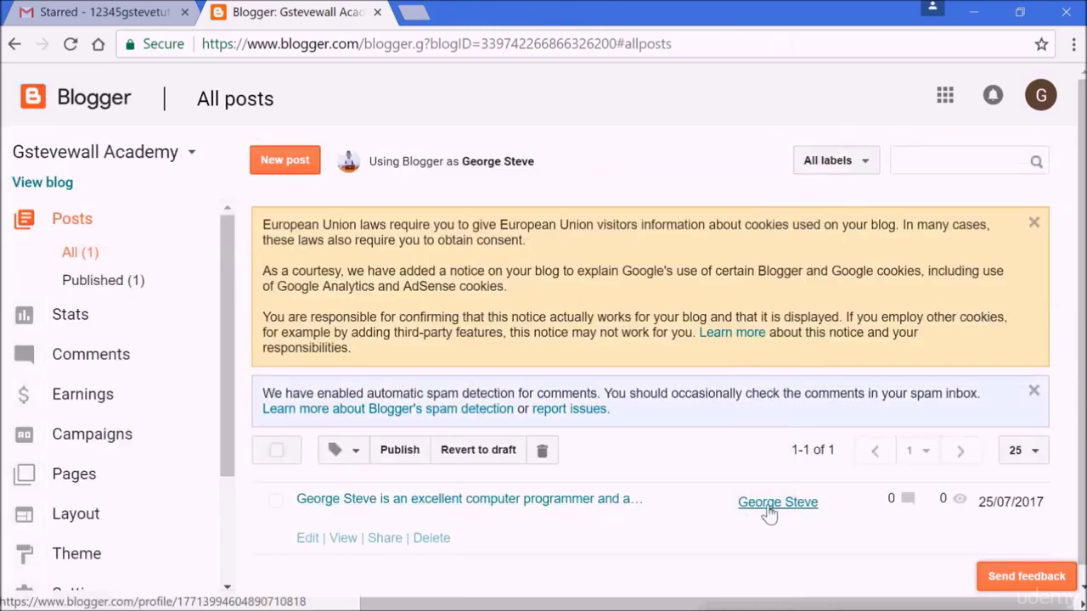
{"action": "left_click", "coordinate": [466, 501]}
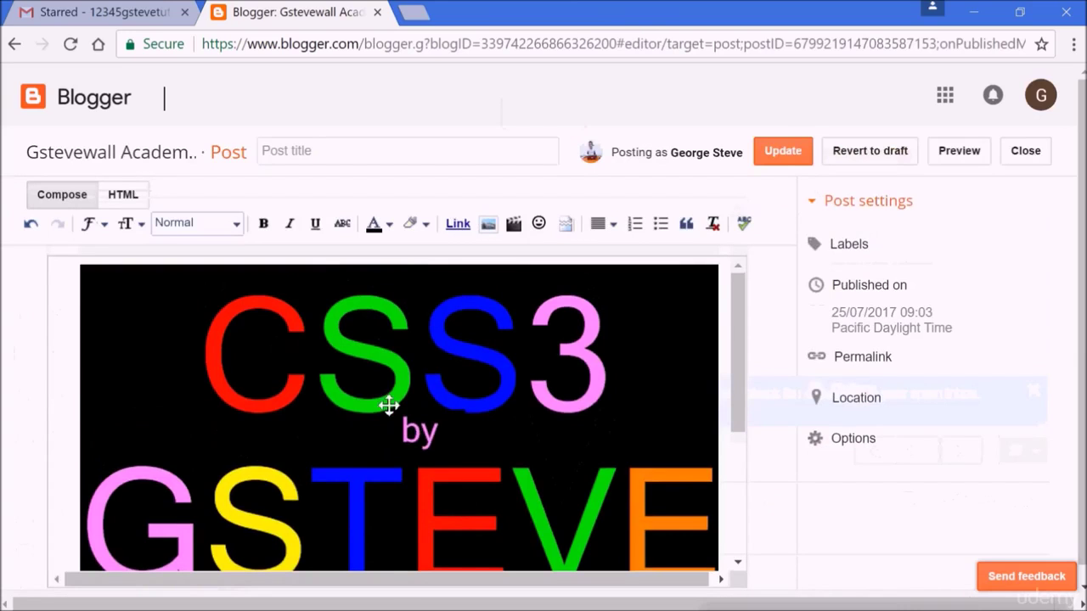
{"action": "left_click", "coordinate": [321, 151]}
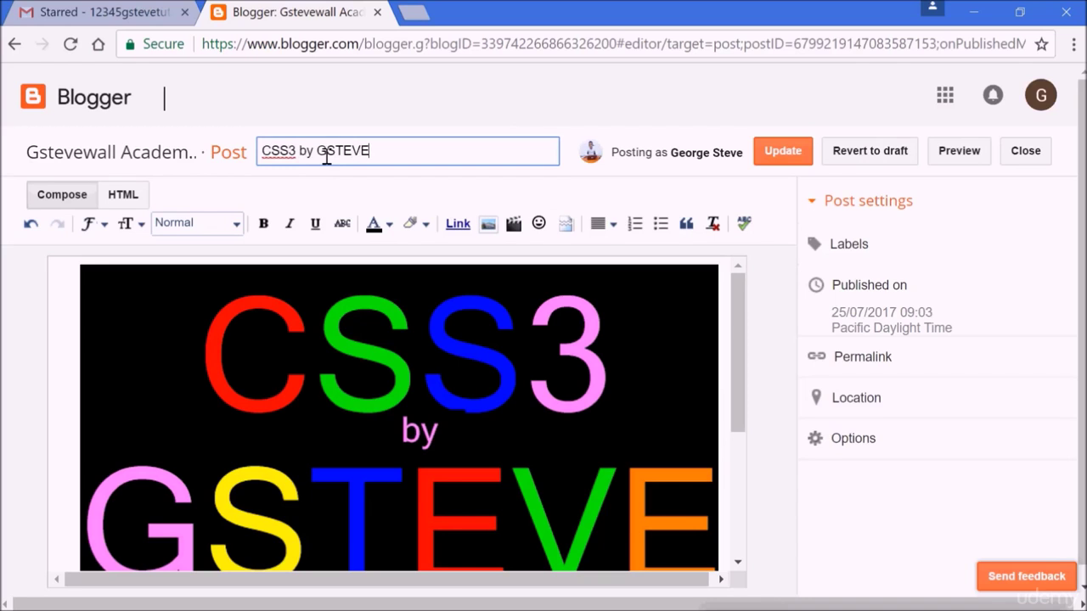
{"action": "left_click", "coordinate": [786, 153]}
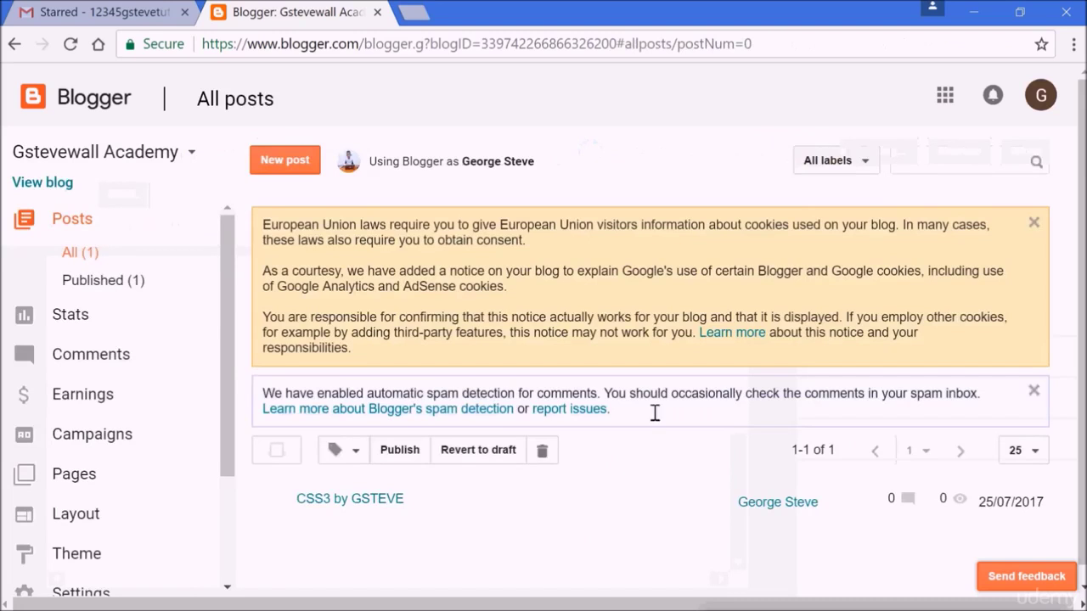
Step: View the live blog to check its home page and return to the post list
{"action": "mouse_move", "coordinate": [372, 503]}
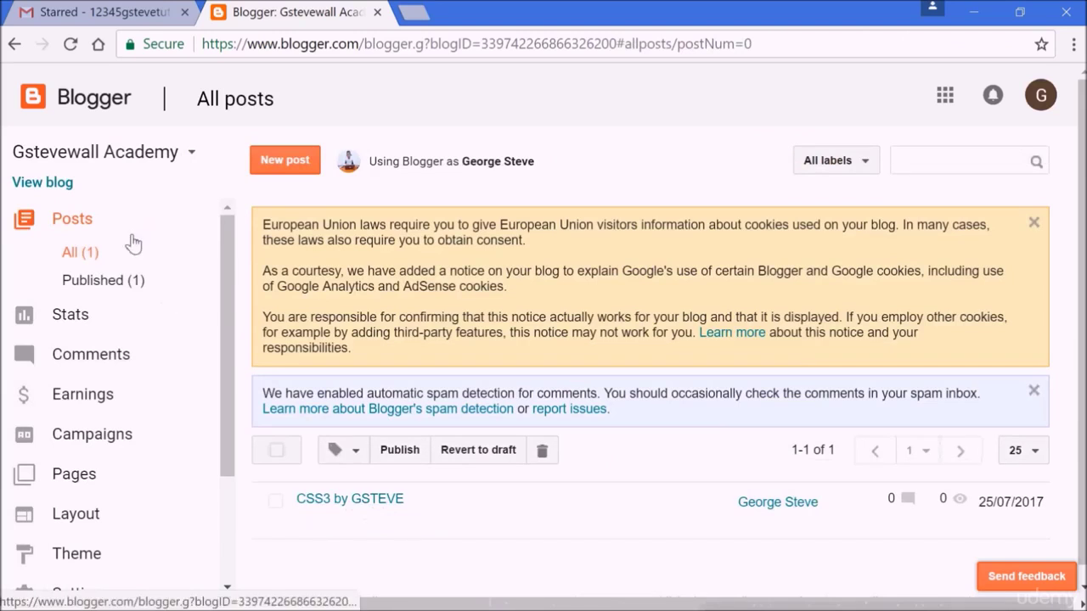
{"action": "left_click", "coordinate": [43, 182]}
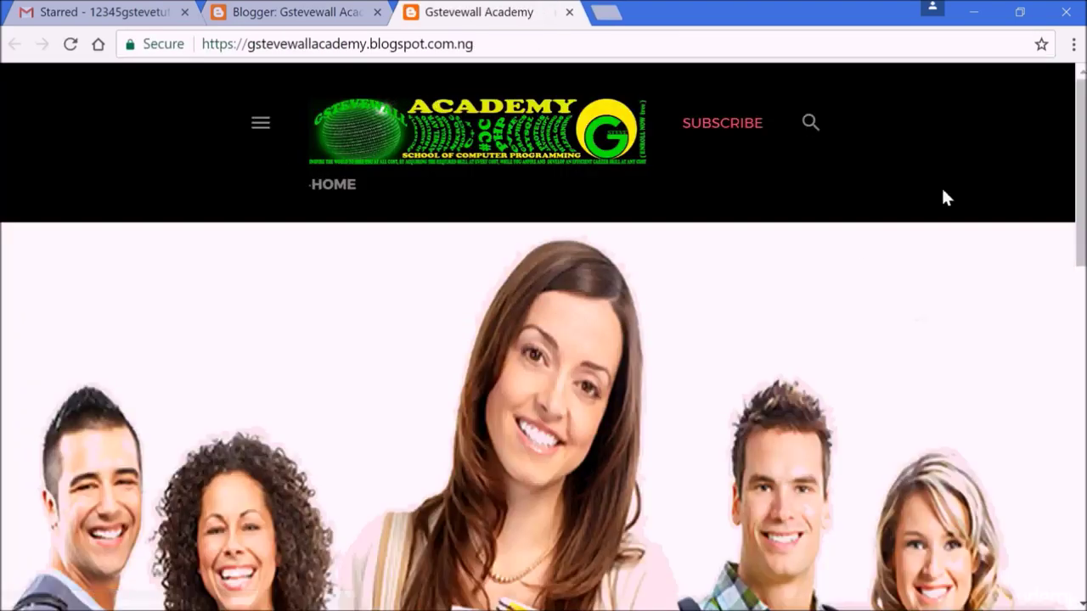
{"action": "left_click_drag", "start_coordinate": [1081, 142], "coordinate": [1084, 93]}
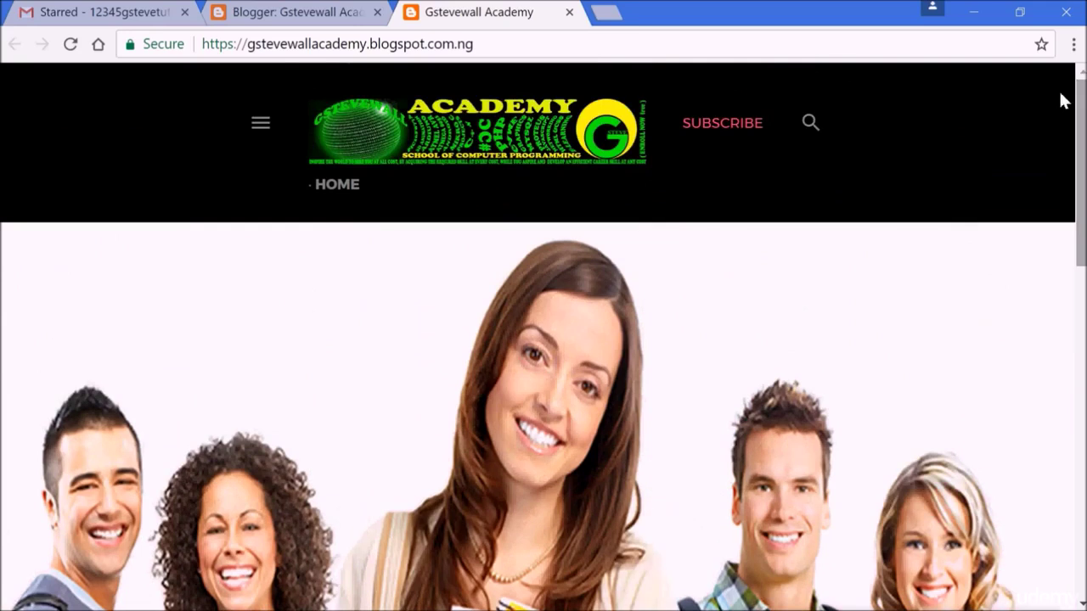
{"action": "left_click", "coordinate": [569, 12]}
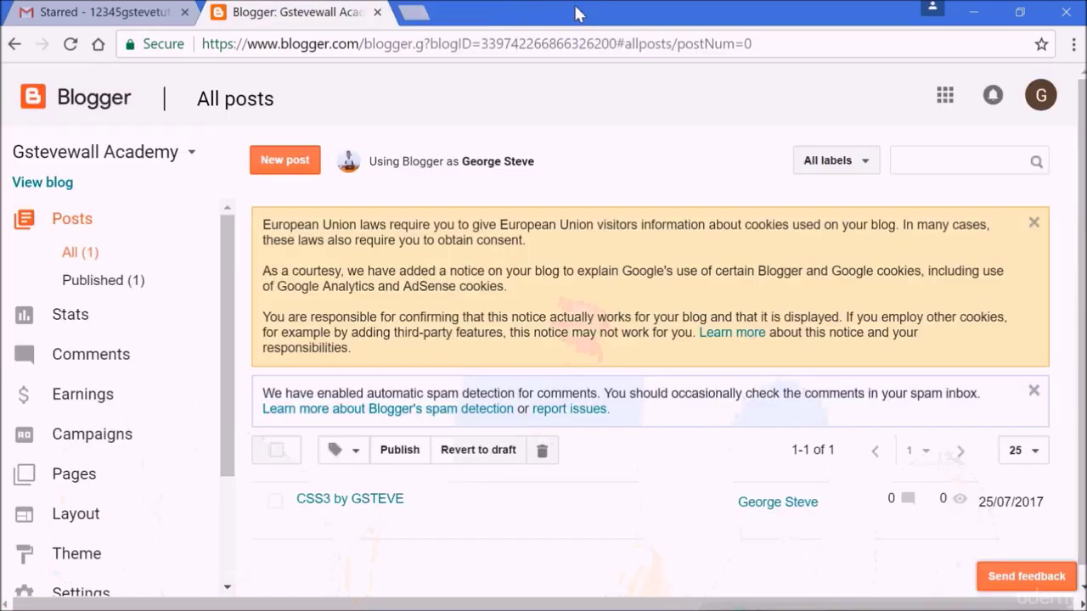